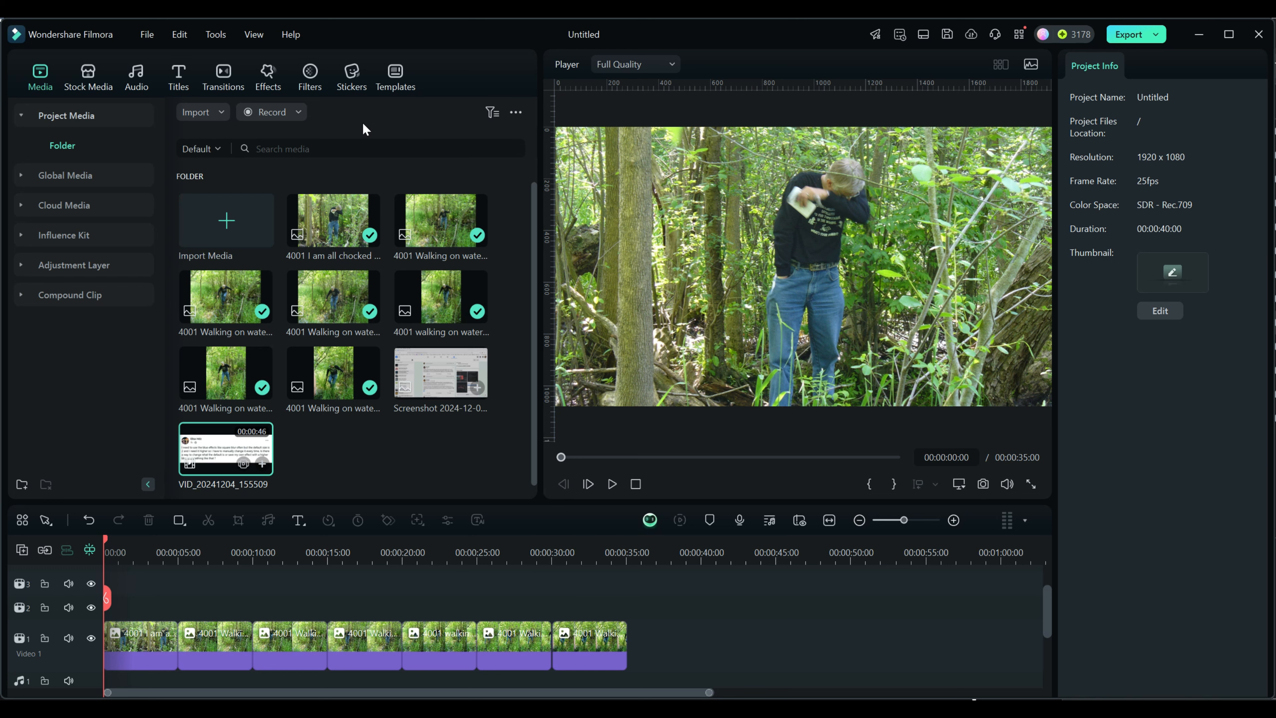
Step: Apply the Mosaic effect to the first timeline clip, then enlarge its blur area and move it toward the picture's lower left
click(266, 76)
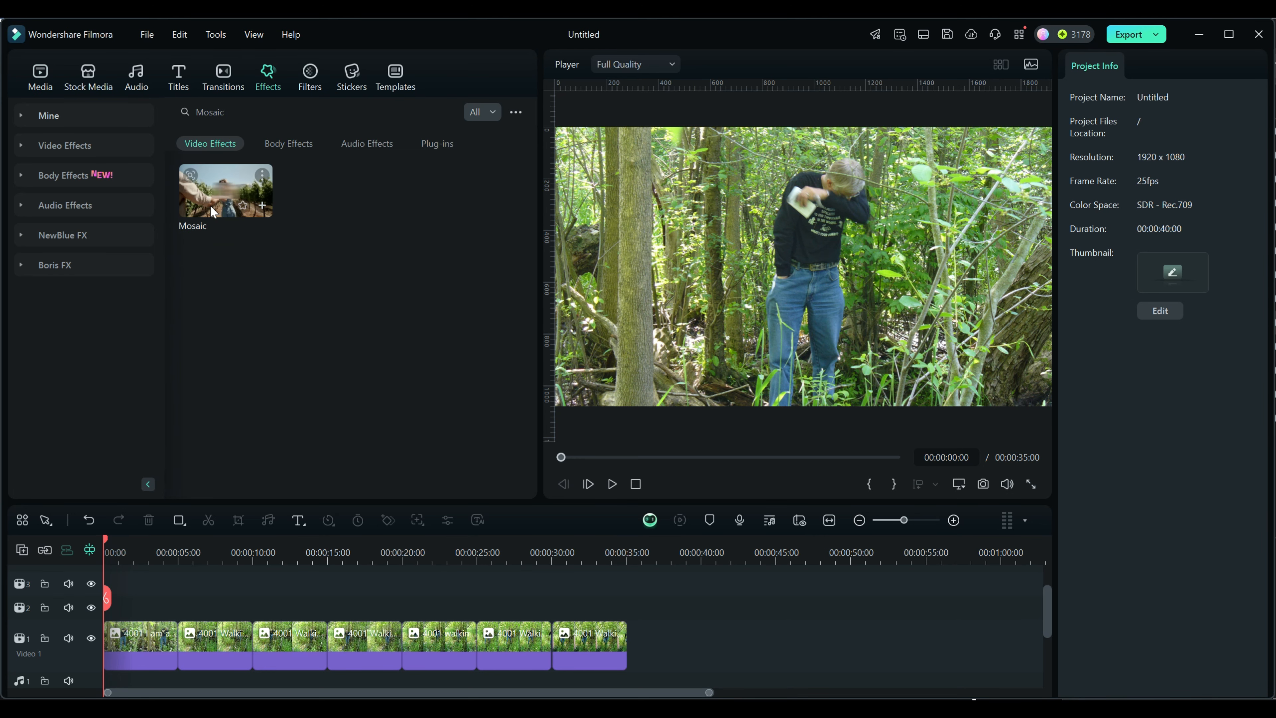
drag(228, 190, 114, 642)
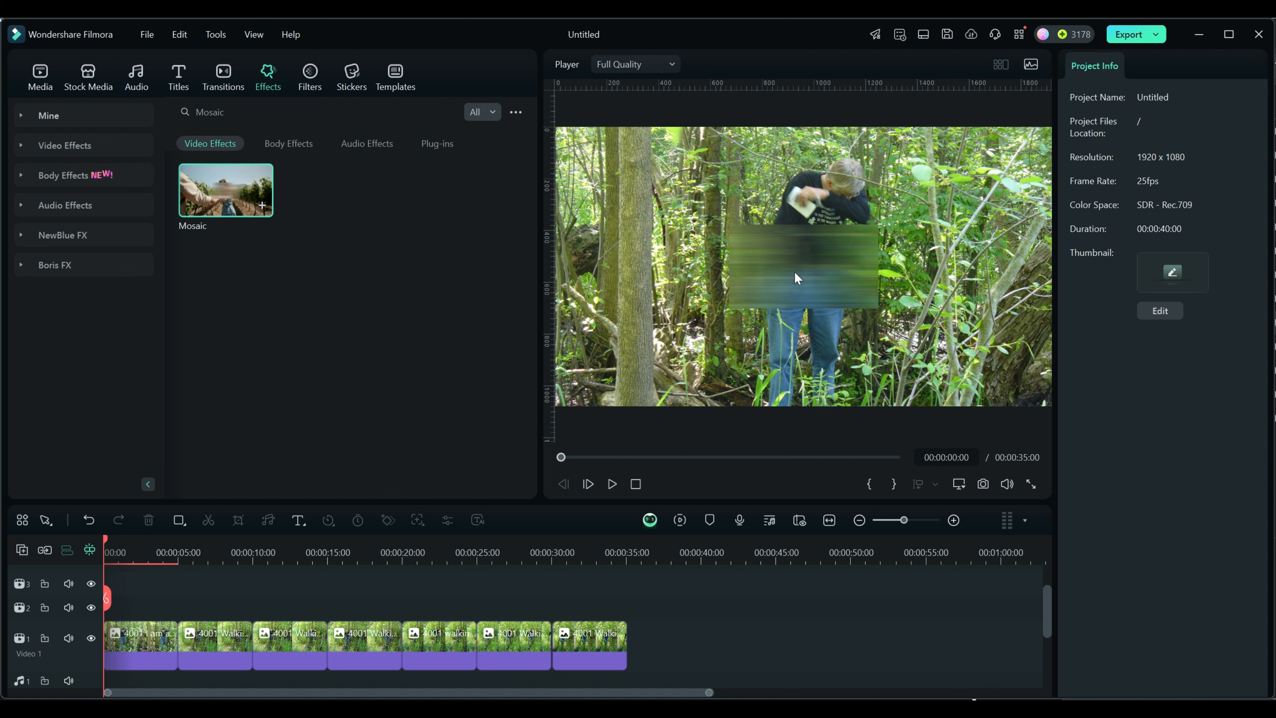
click(758, 256)
drag(729, 224, 654, 182)
click(741, 286)
drag(741, 285, 696, 316)
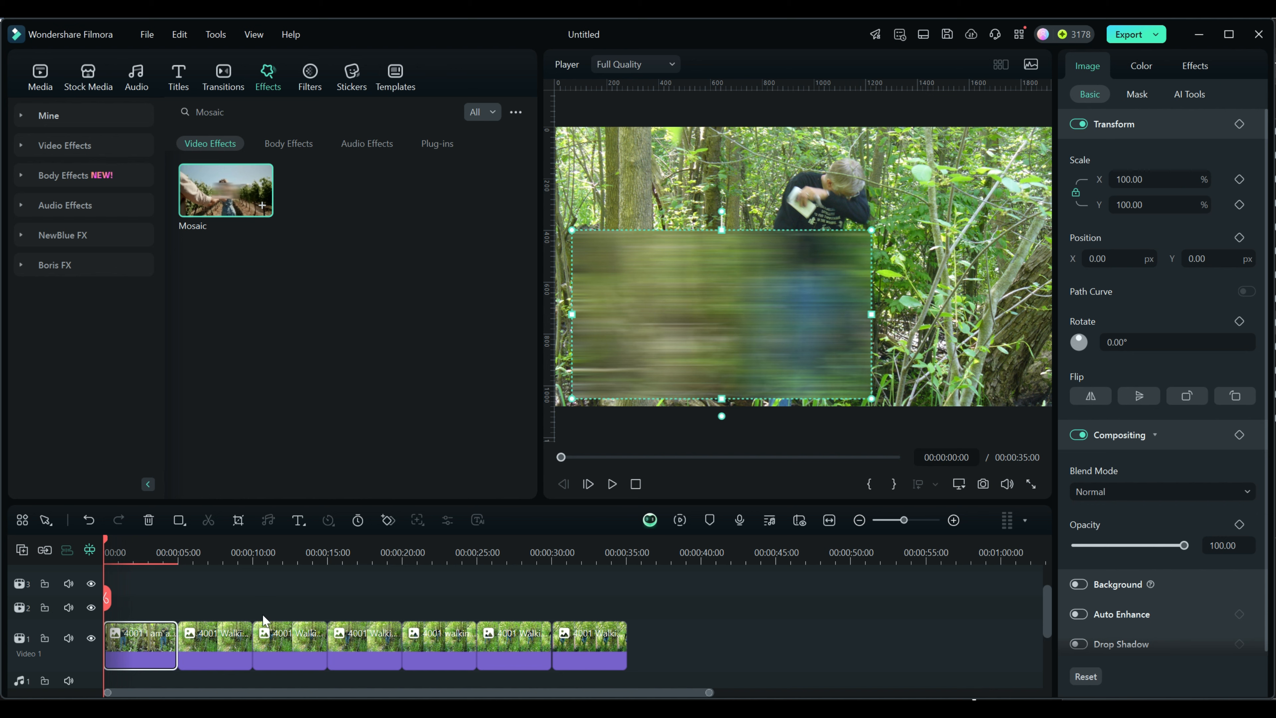
Step: Copy the first clip's effect, paste it onto the other six clips together, and preview the last clip
right_click(134, 641)
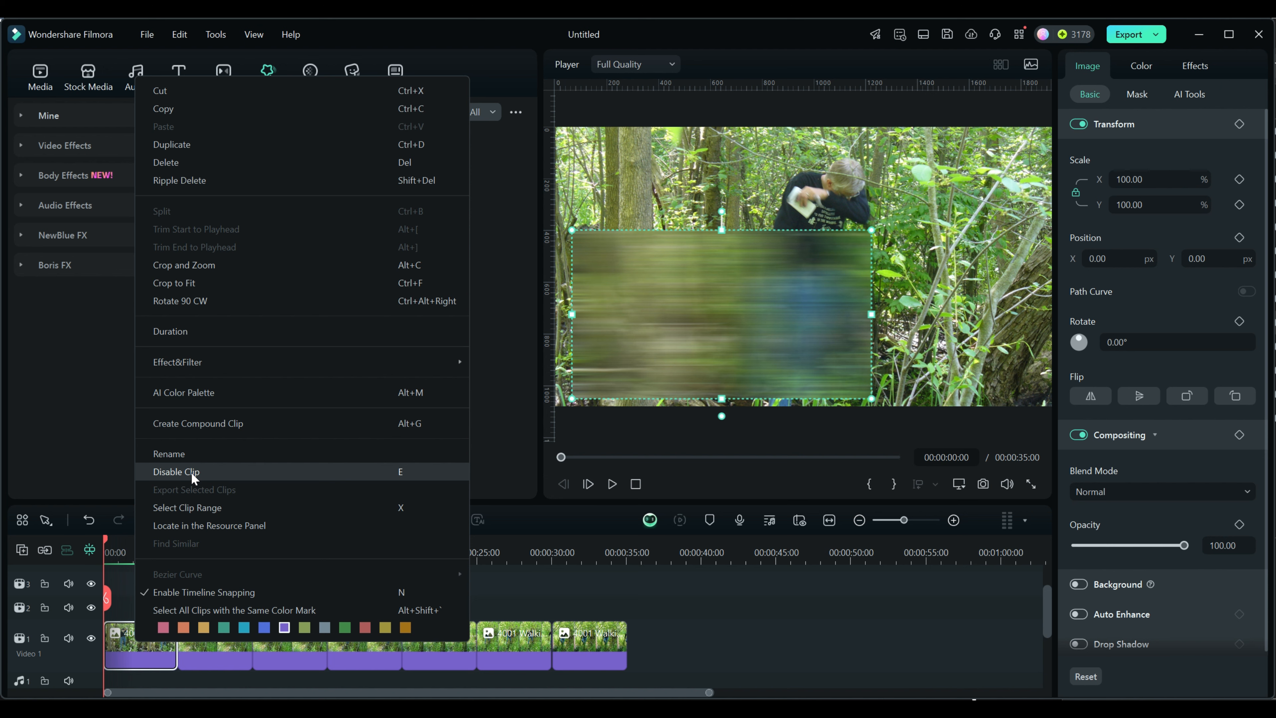
mouse_move(193, 357)
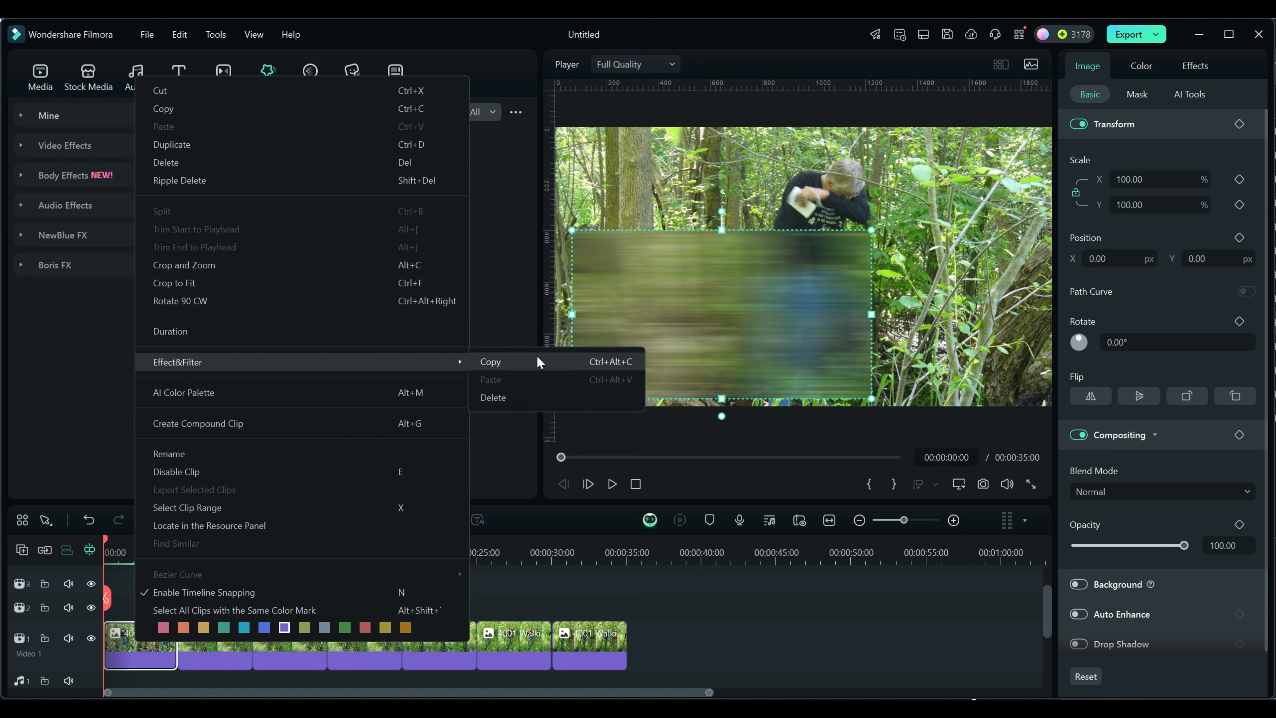
click(500, 362)
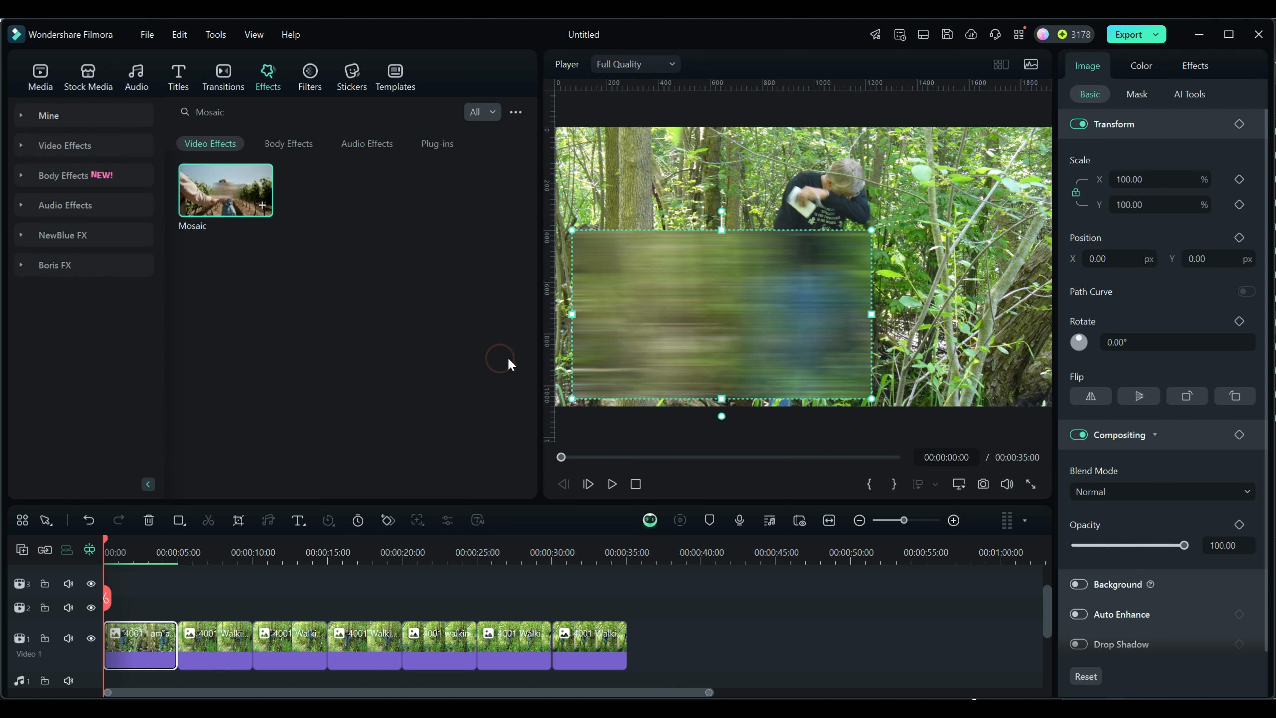
drag(685, 672, 201, 601)
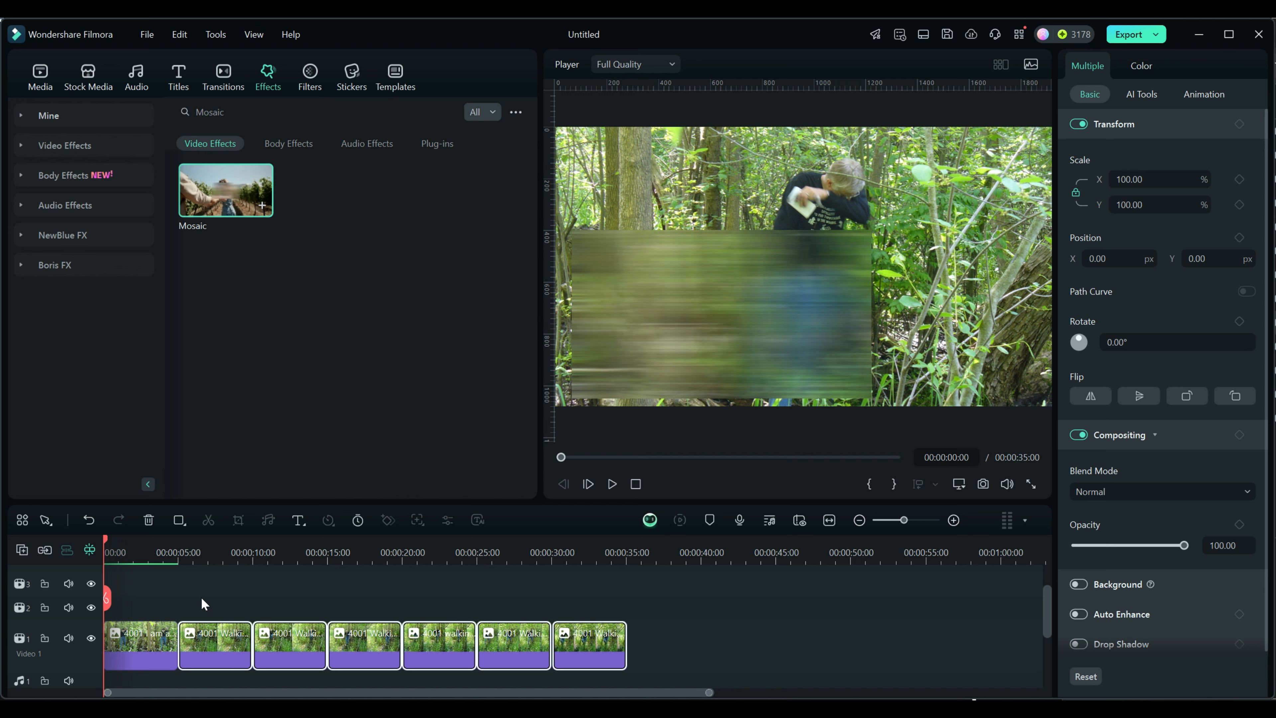
right_click(221, 626)
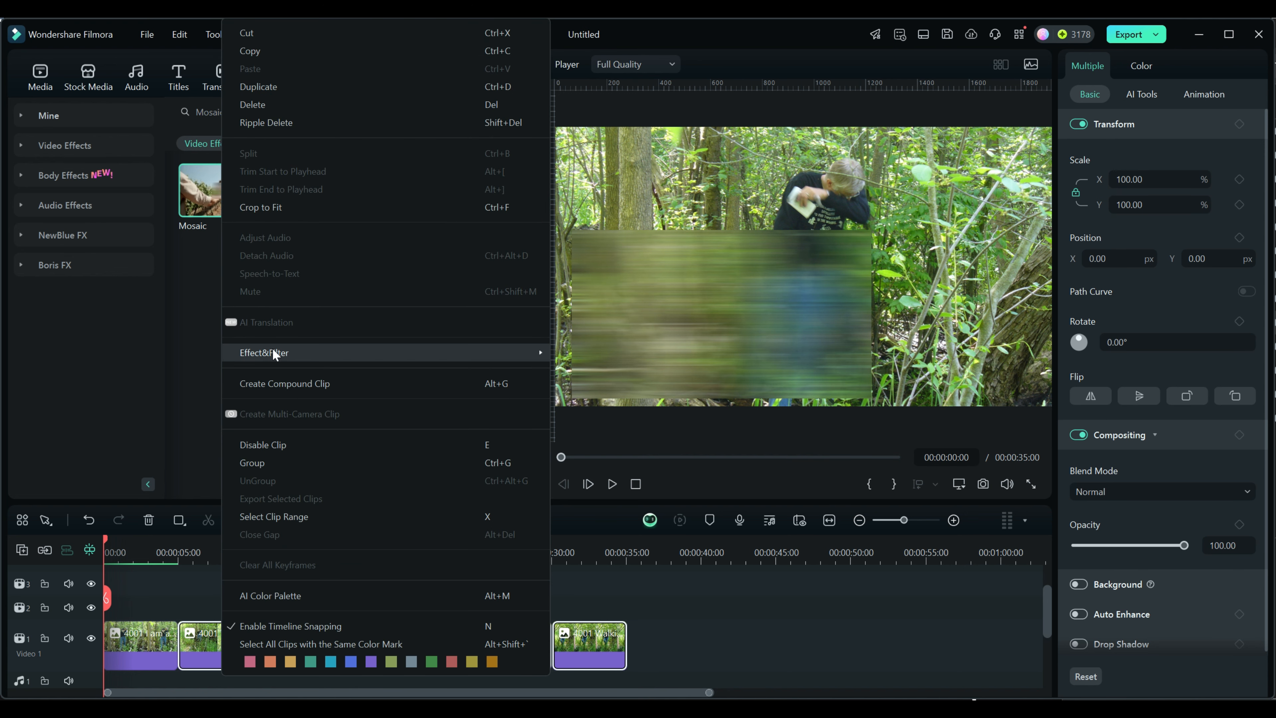
mouse_move(272, 349)
click(571, 351)
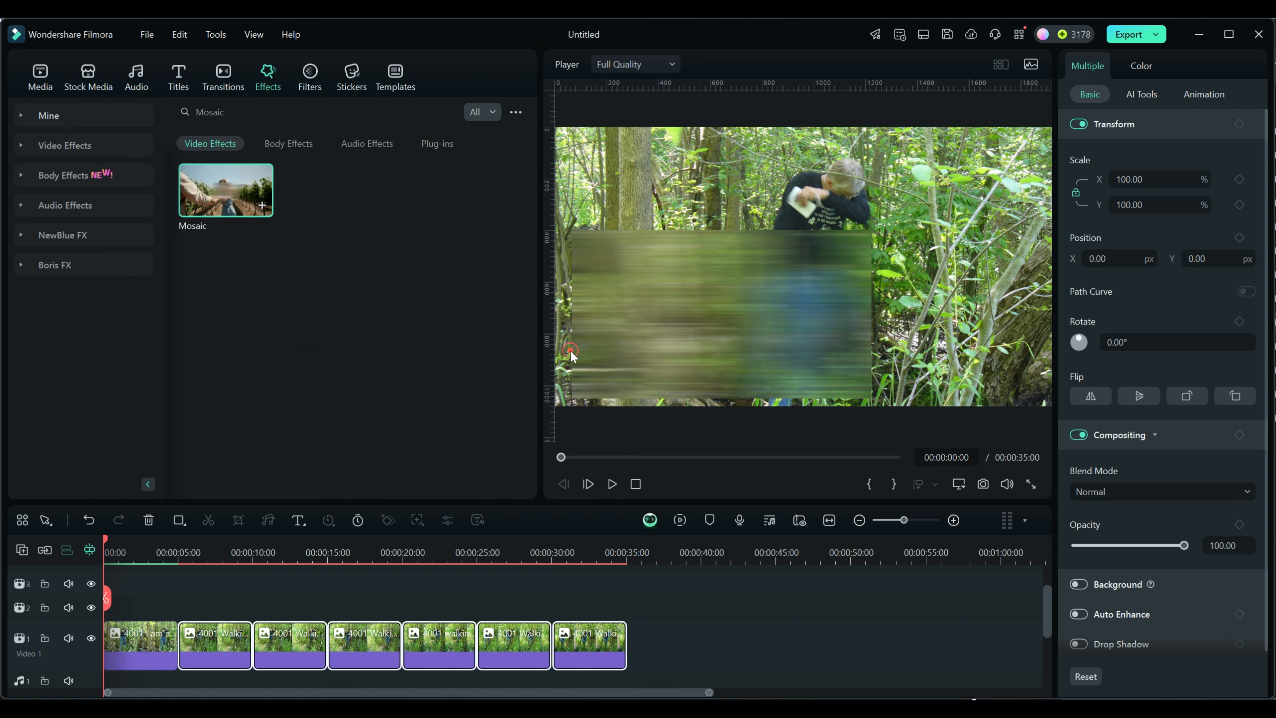
drag(105, 539, 585, 600)
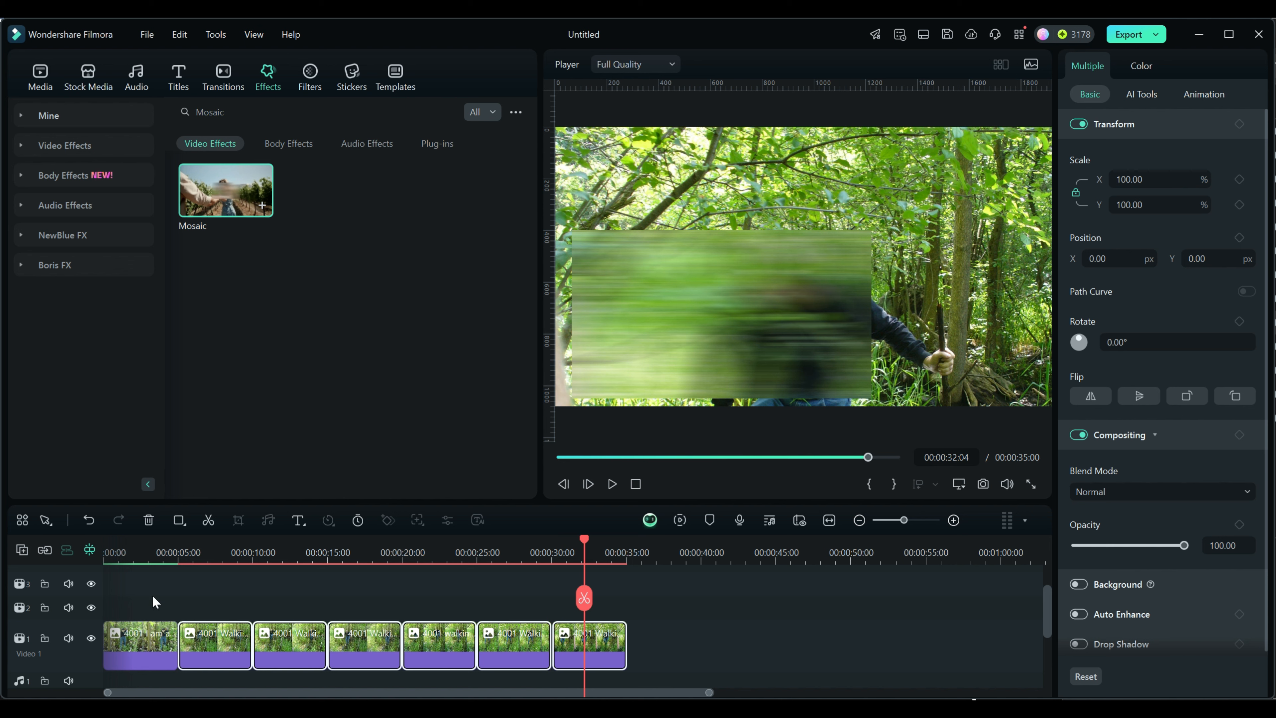
Step: Delete the effects from the second, fourth and sixth clips together, and scrub back through the timeline to check them
click(502, 645)
ctrl+click(380, 645)
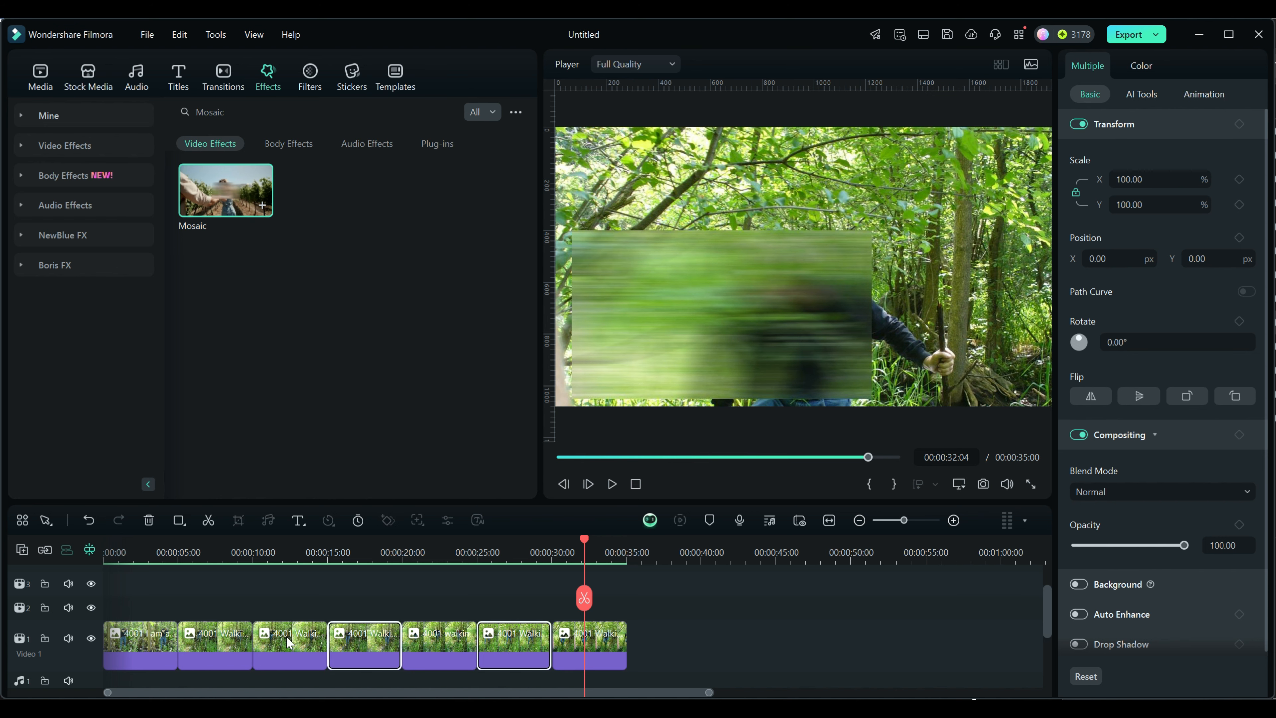
ctrl+click(225, 643)
right_click(224, 642)
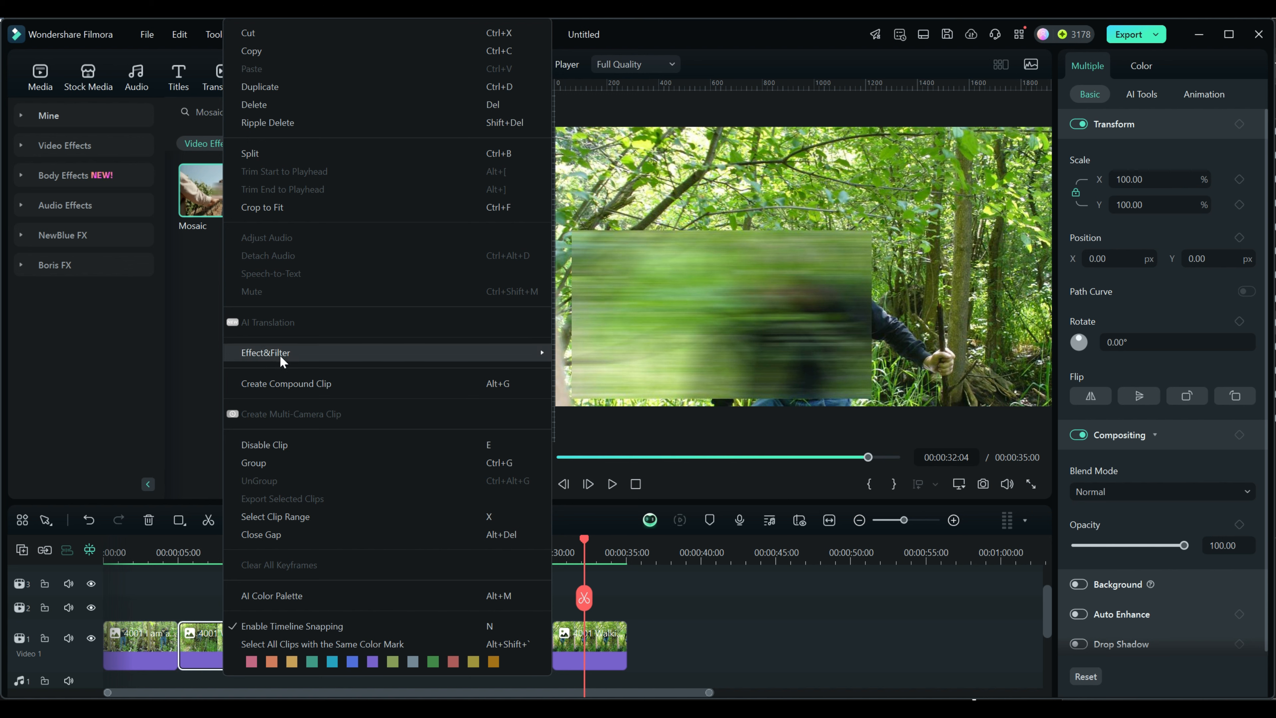
mouse_move(459, 355)
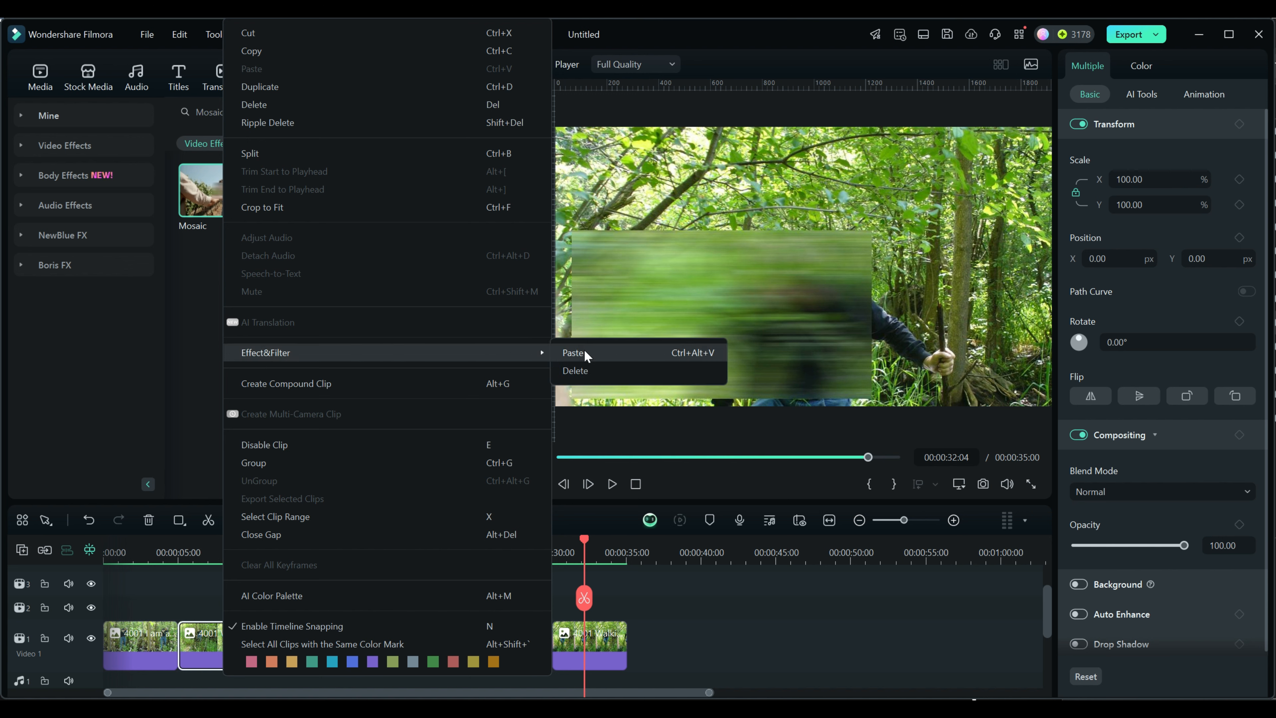
click(578, 371)
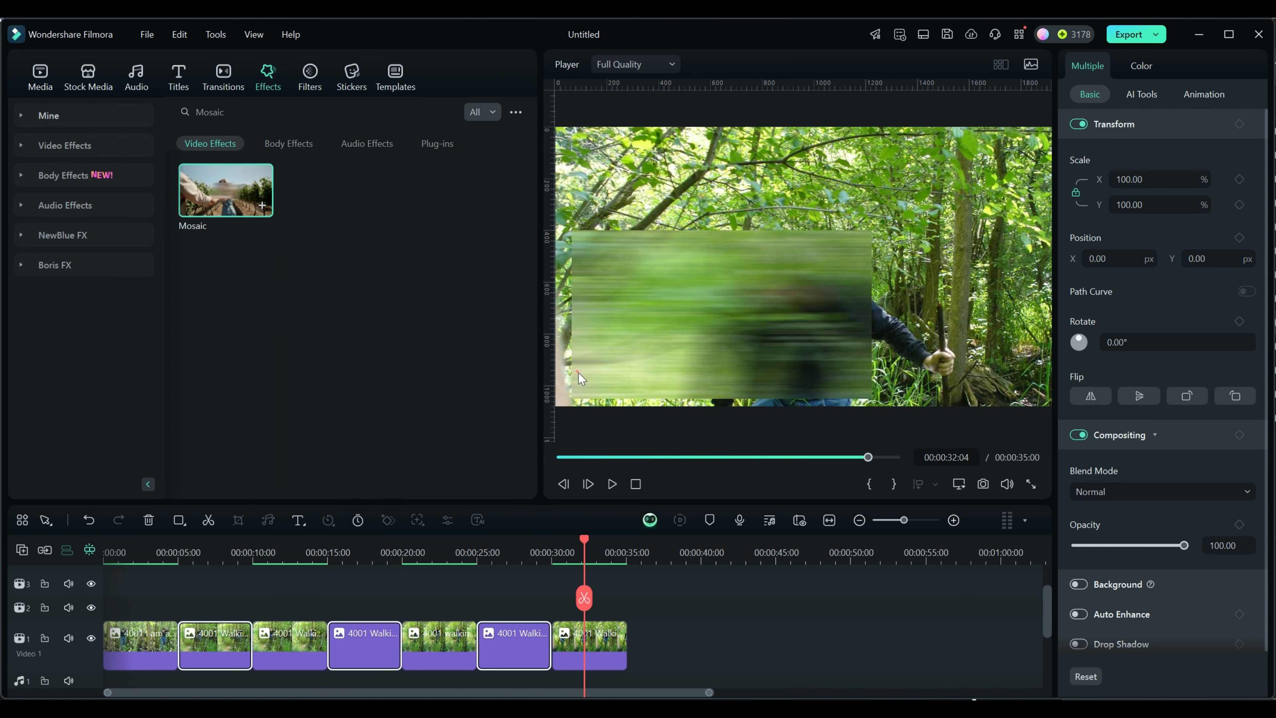
drag(583, 540, 162, 552)
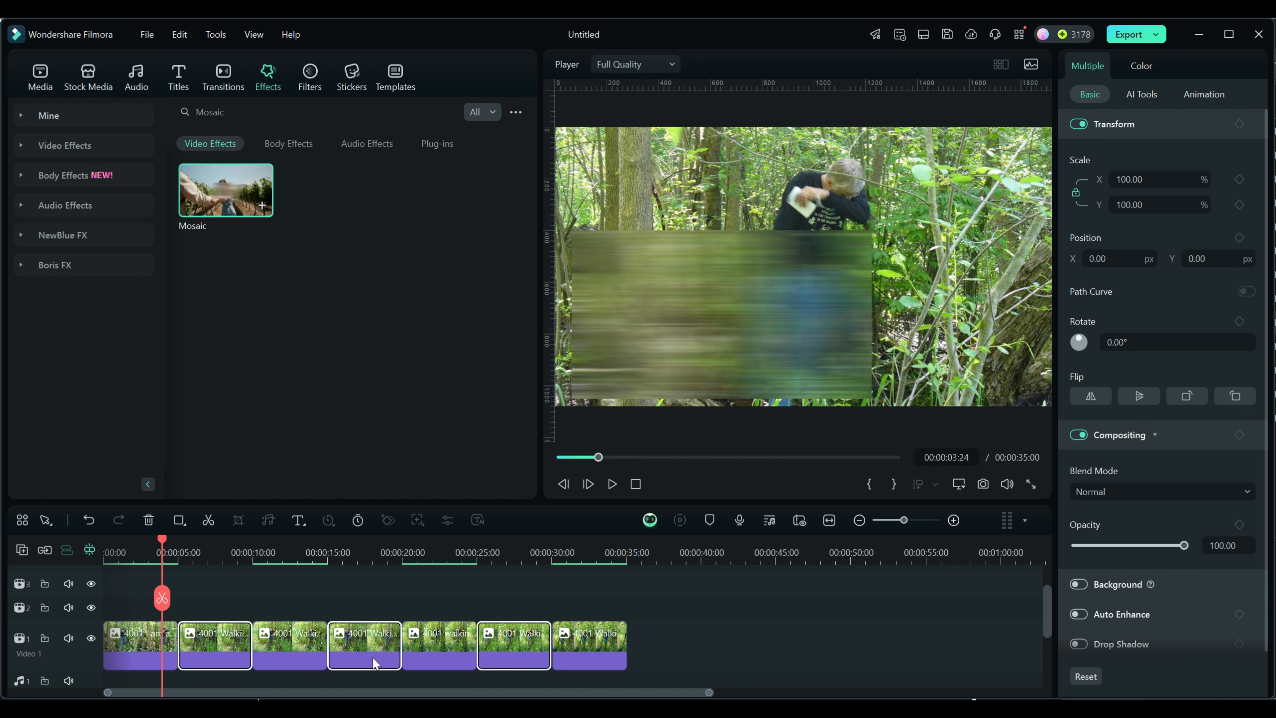
Step: Delete the effects and filters from all seven timeline clips at once
drag(658, 656, 145, 586)
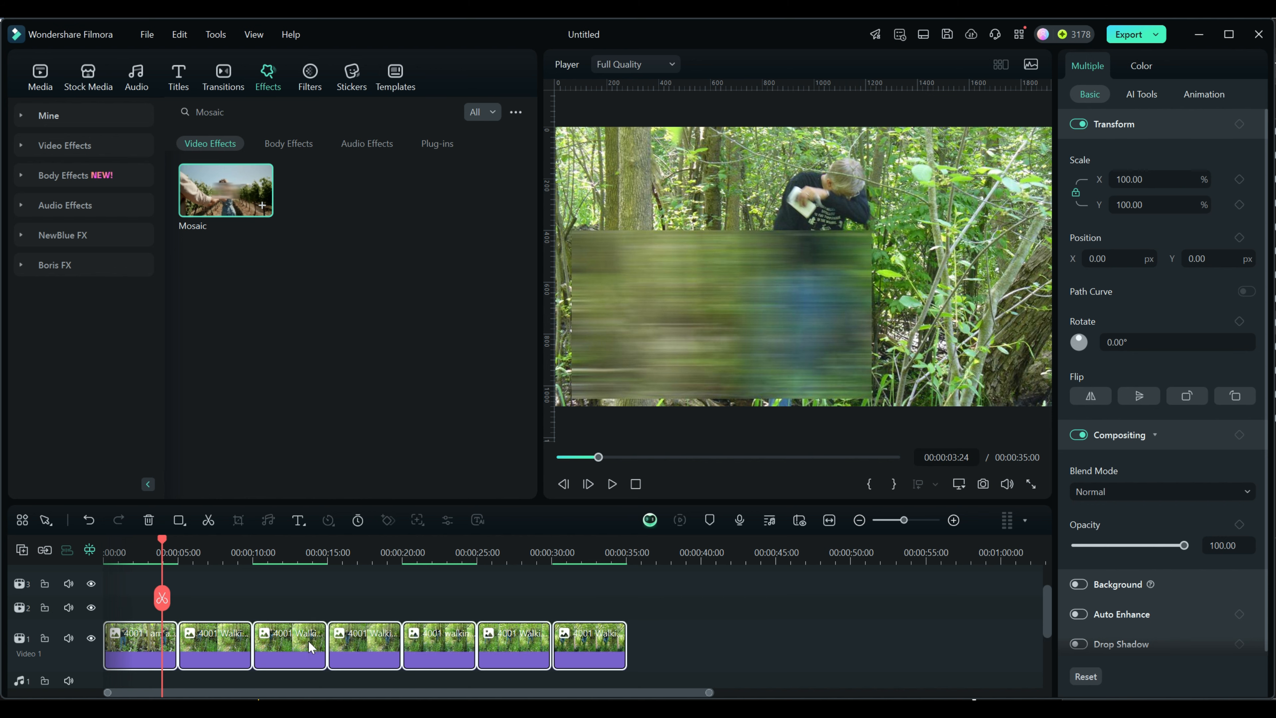
right_click(311, 647)
mouse_move(354, 355)
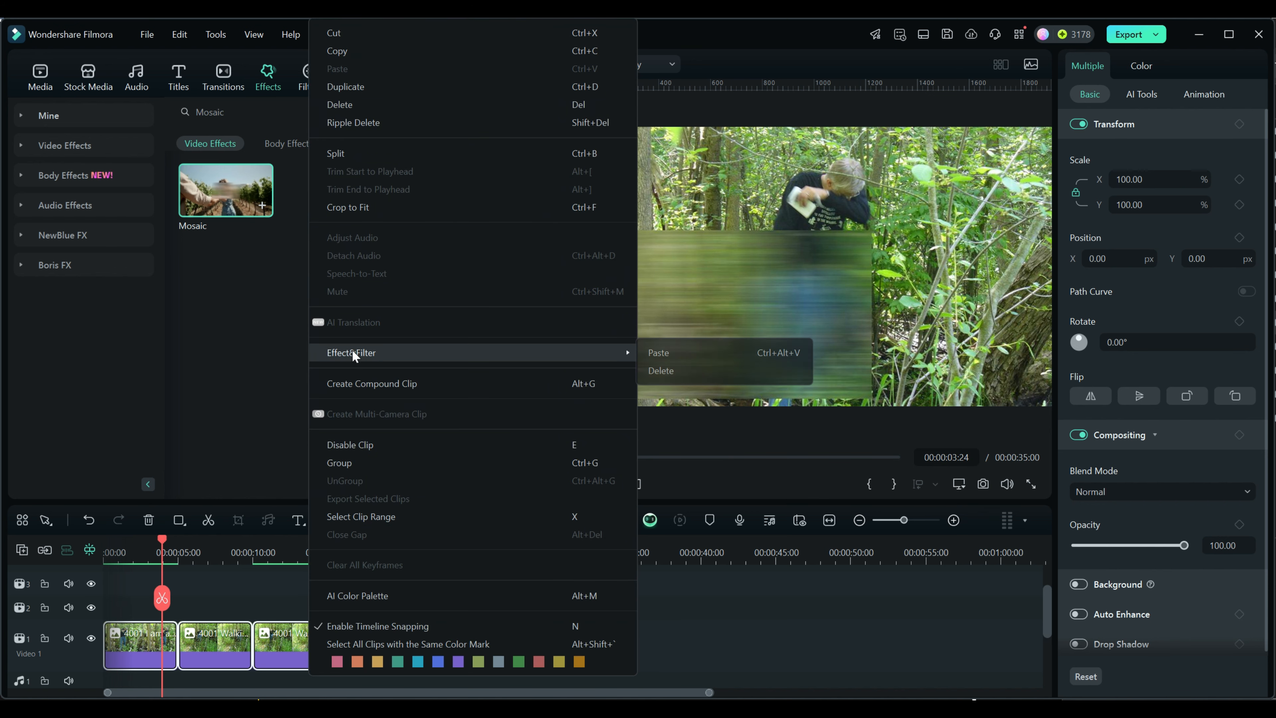
click(659, 372)
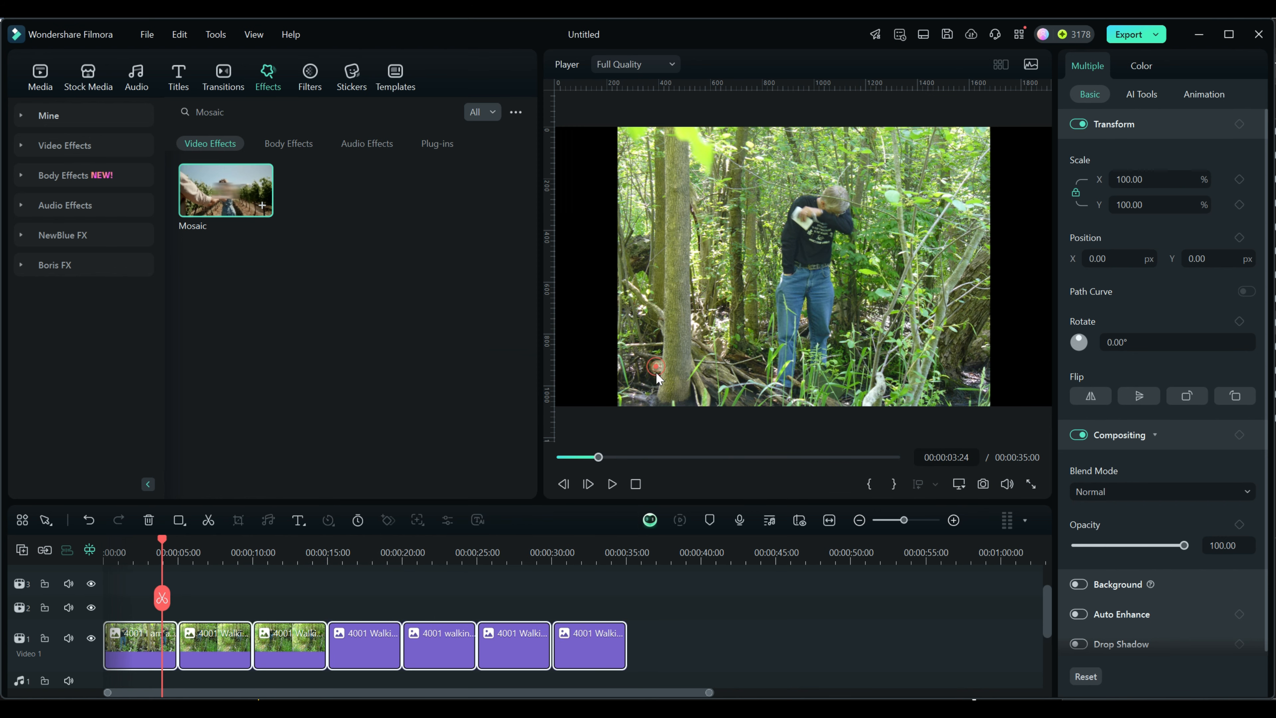
Step: Delete every clip after the first from the timeline and place the playhead within the remaining clip
drag(723, 667, 223, 598)
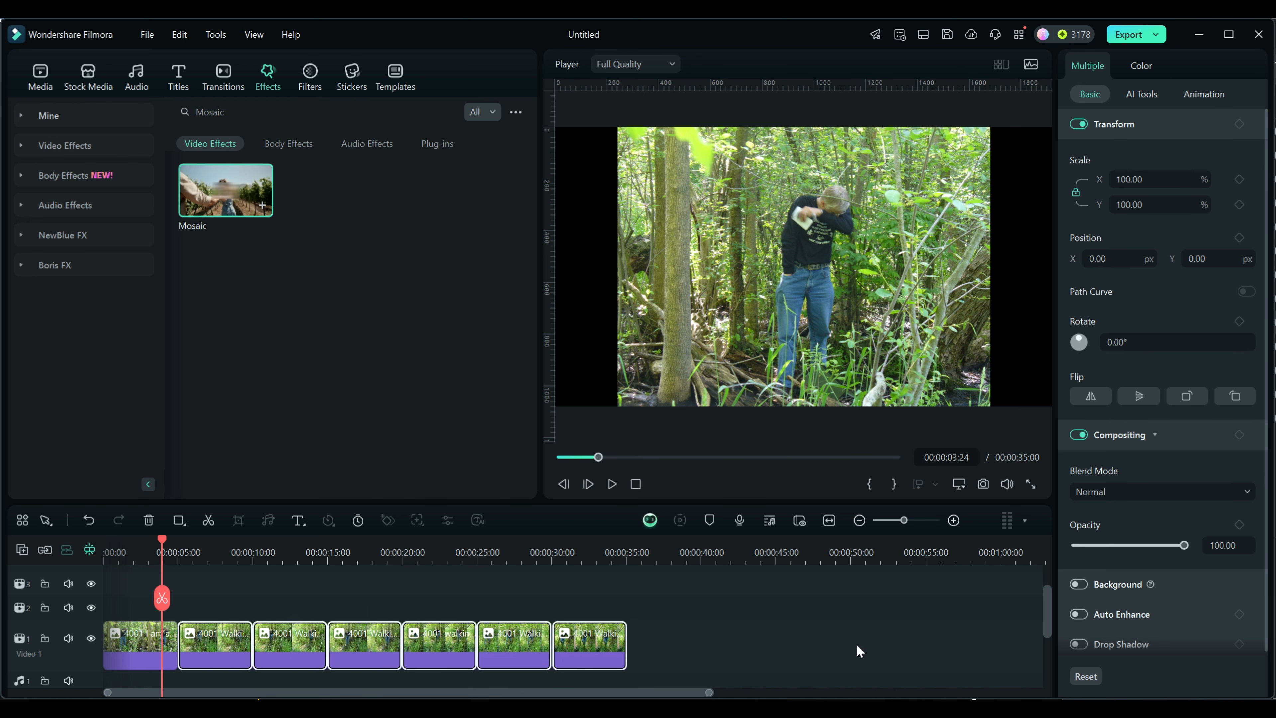
key(Delete)
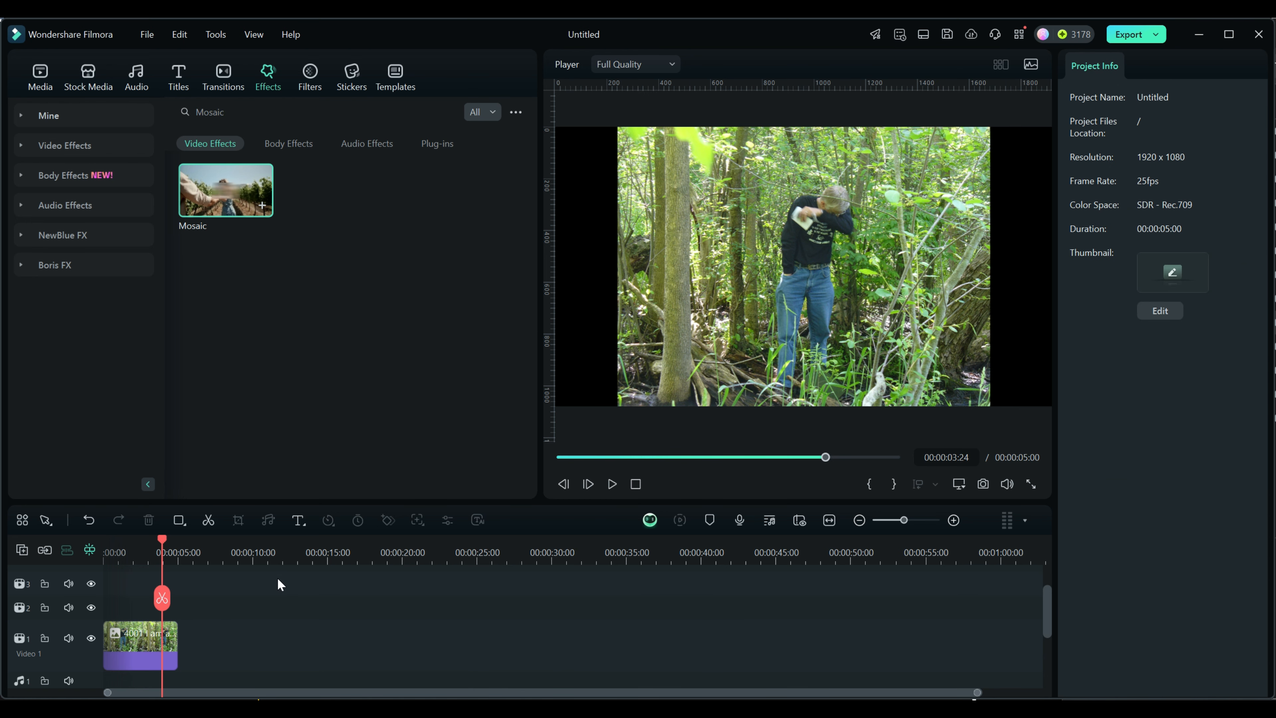
drag(160, 536, 131, 537)
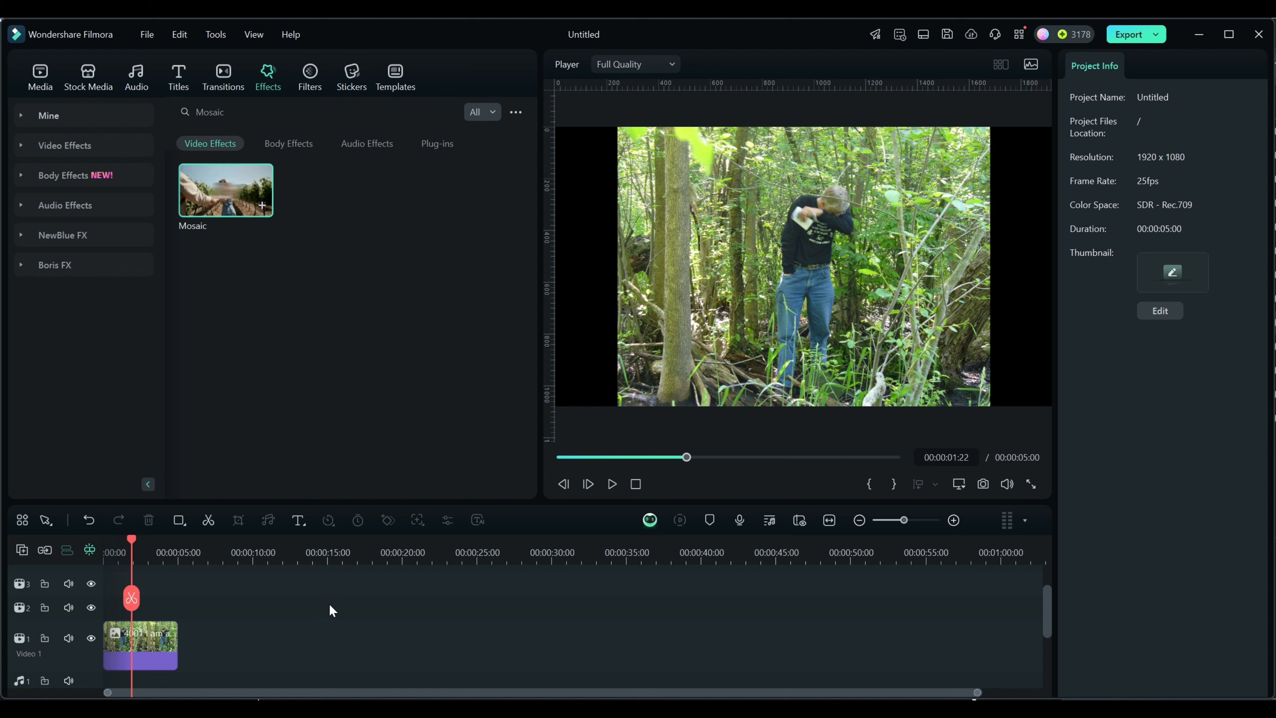
Step: Add the Mosaic effect as its own clip on the track above the photo and enlarge its blur area around the man
drag(221, 186, 134, 610)
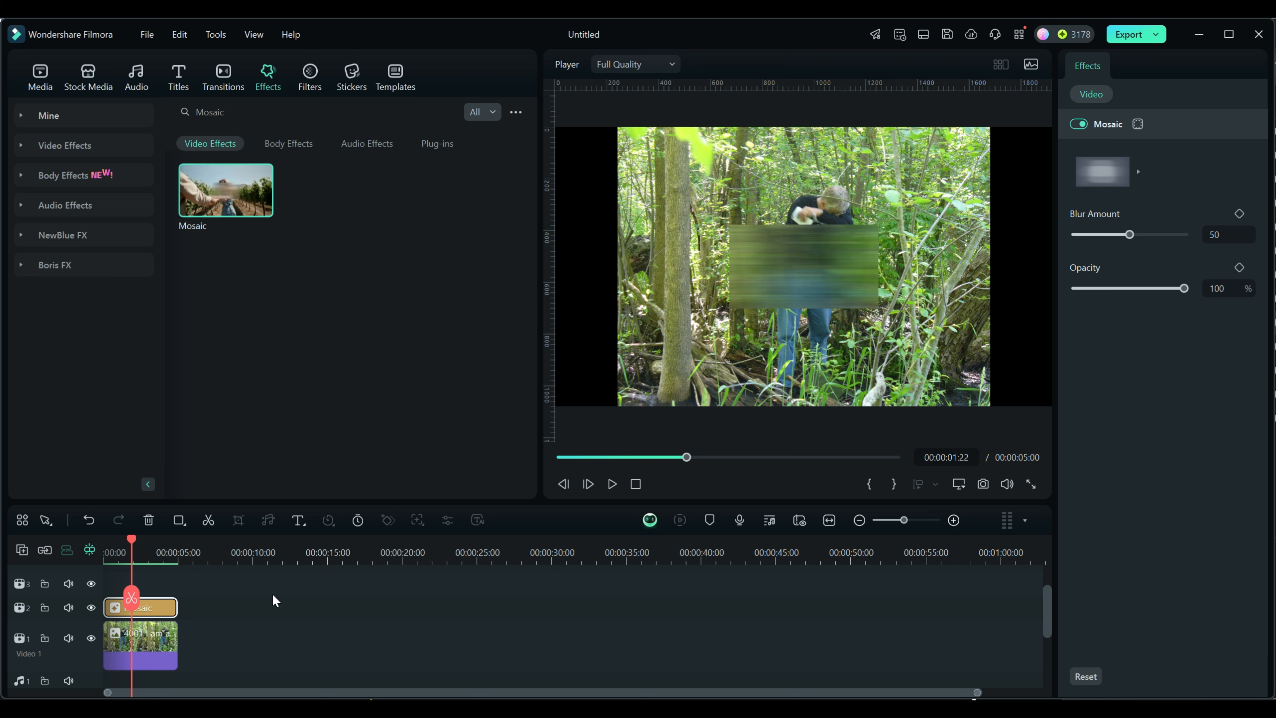
scroll(273, 595, up, 1)
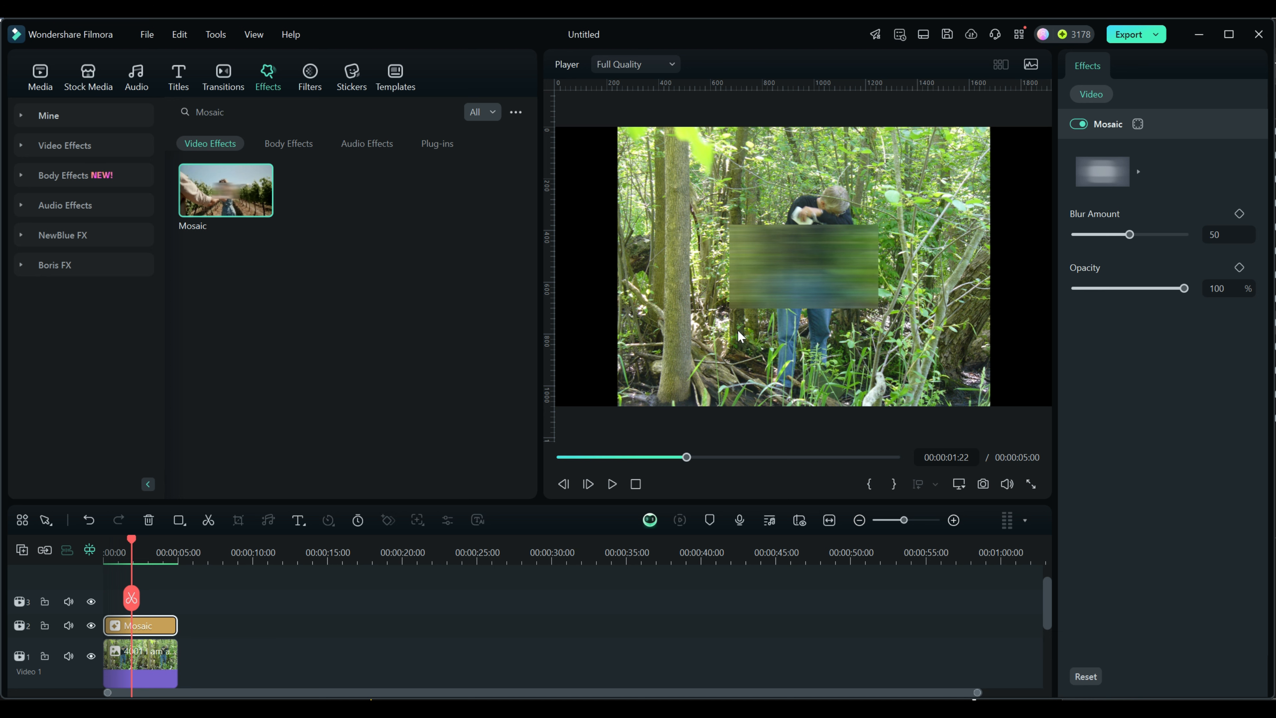
click(764, 280)
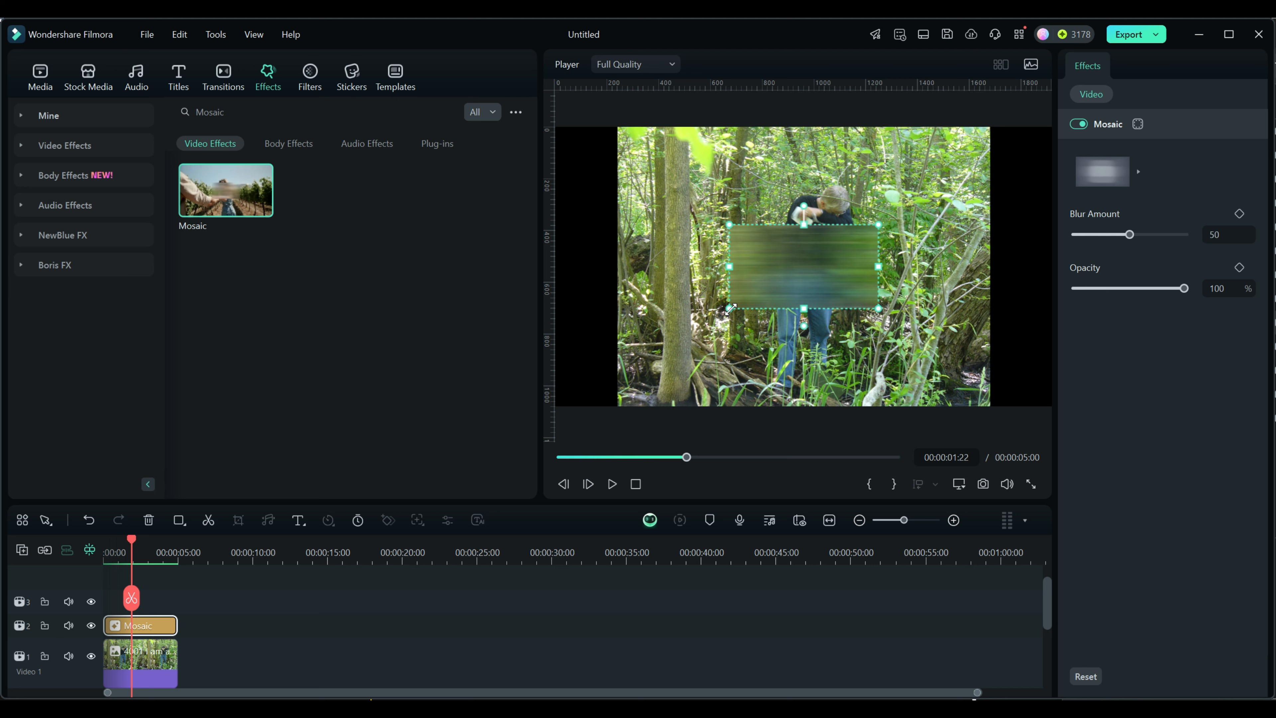
drag(731, 307, 682, 343)
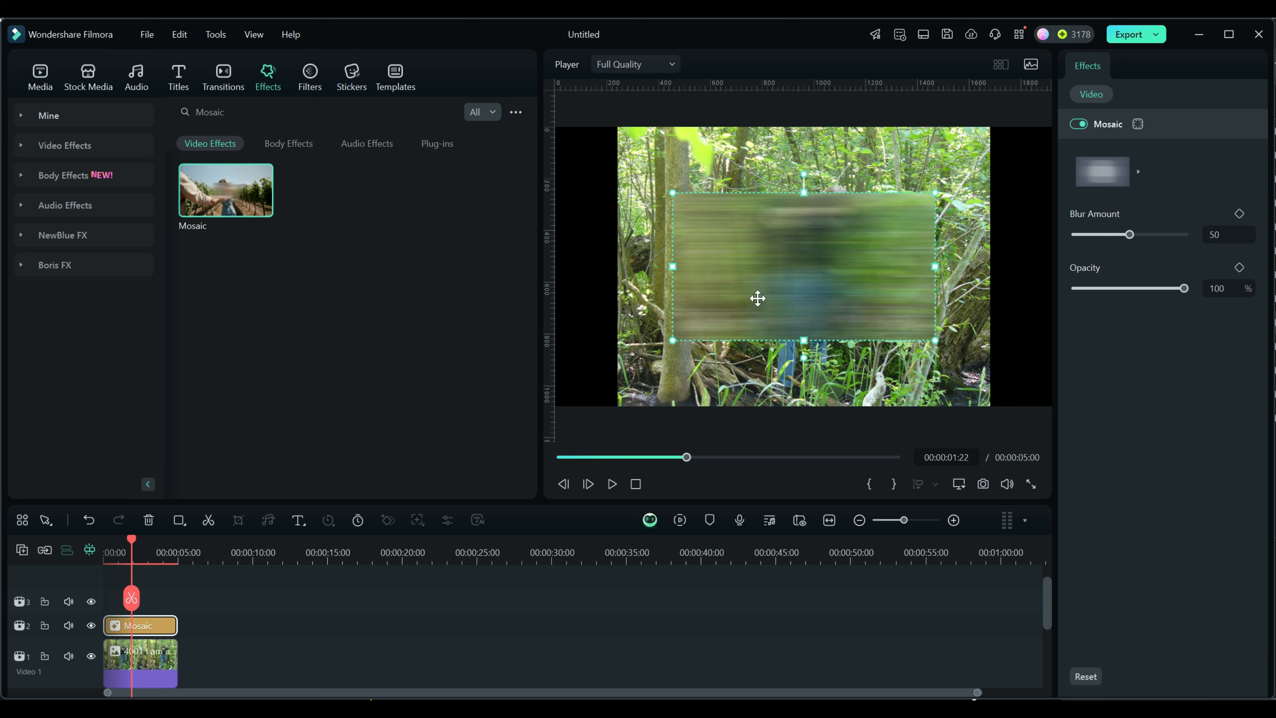
Step: Save the project and delete the photo clip beneath the Mosaic effect
key(ctrl+s)
click(169, 666)
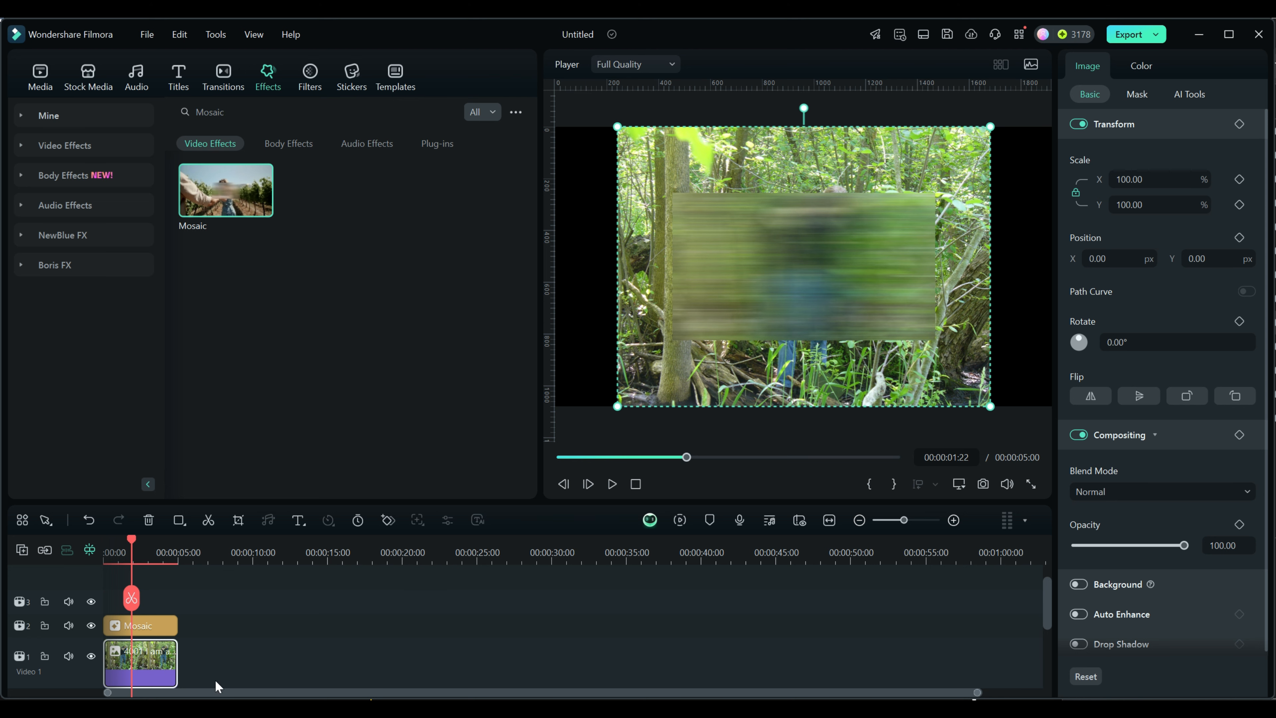
key(Delete)
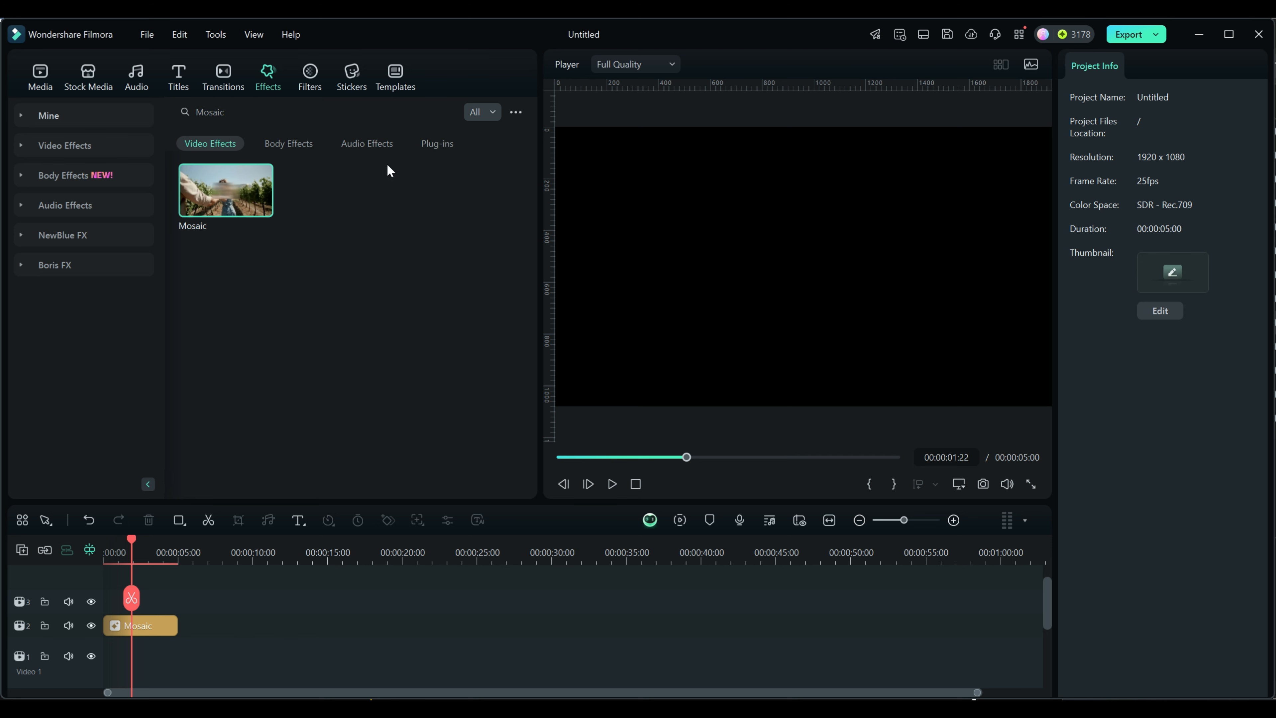
Step: Save the Mosaic-only timeline as a new custom template
click(395, 73)
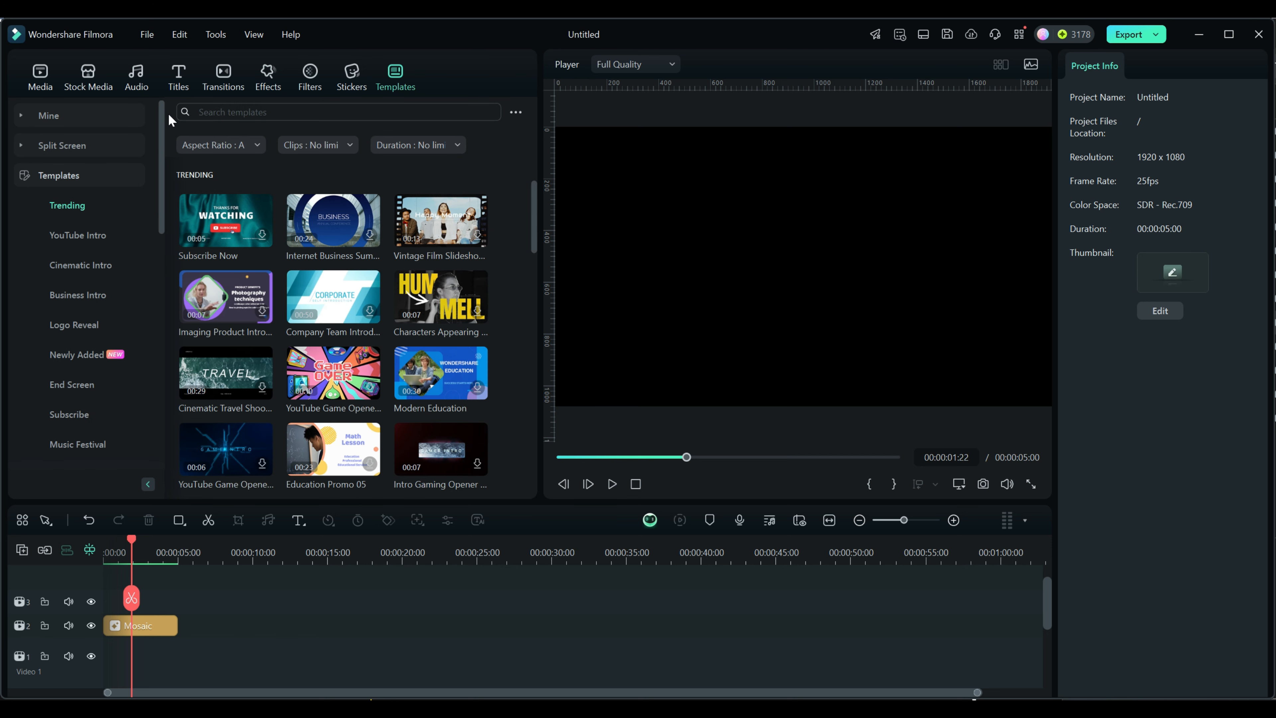
click(57, 116)
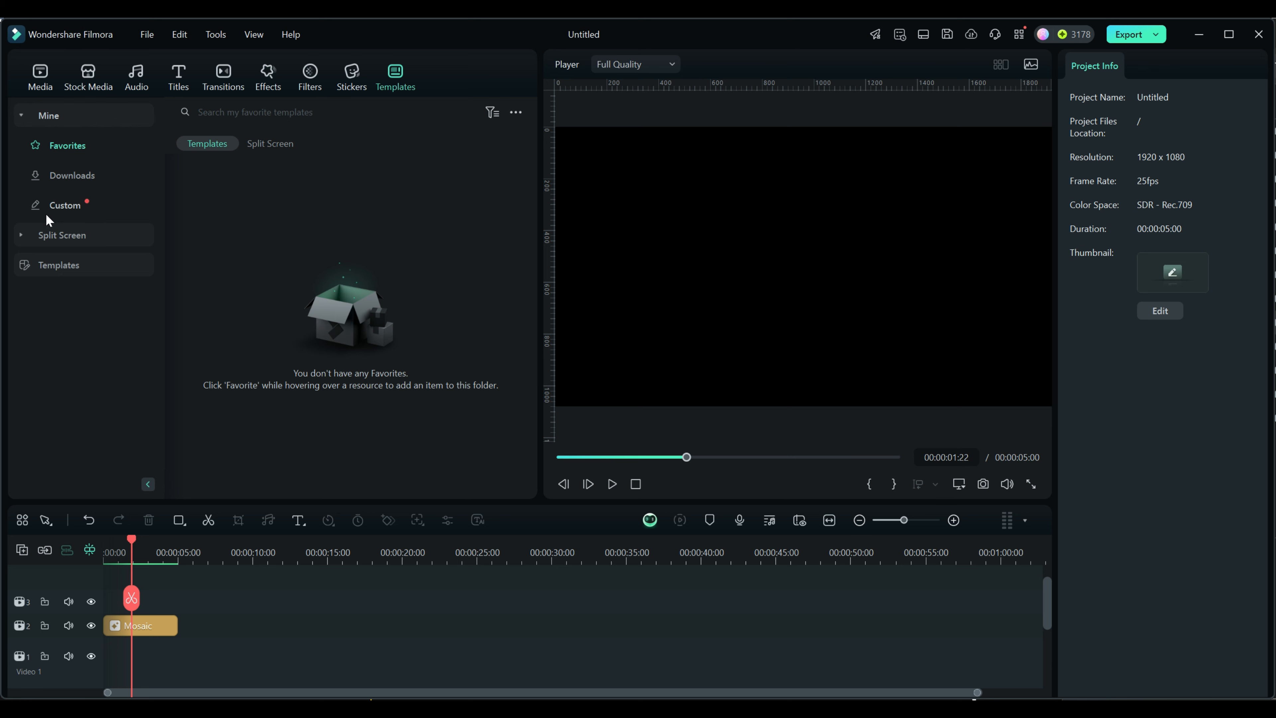
click(55, 207)
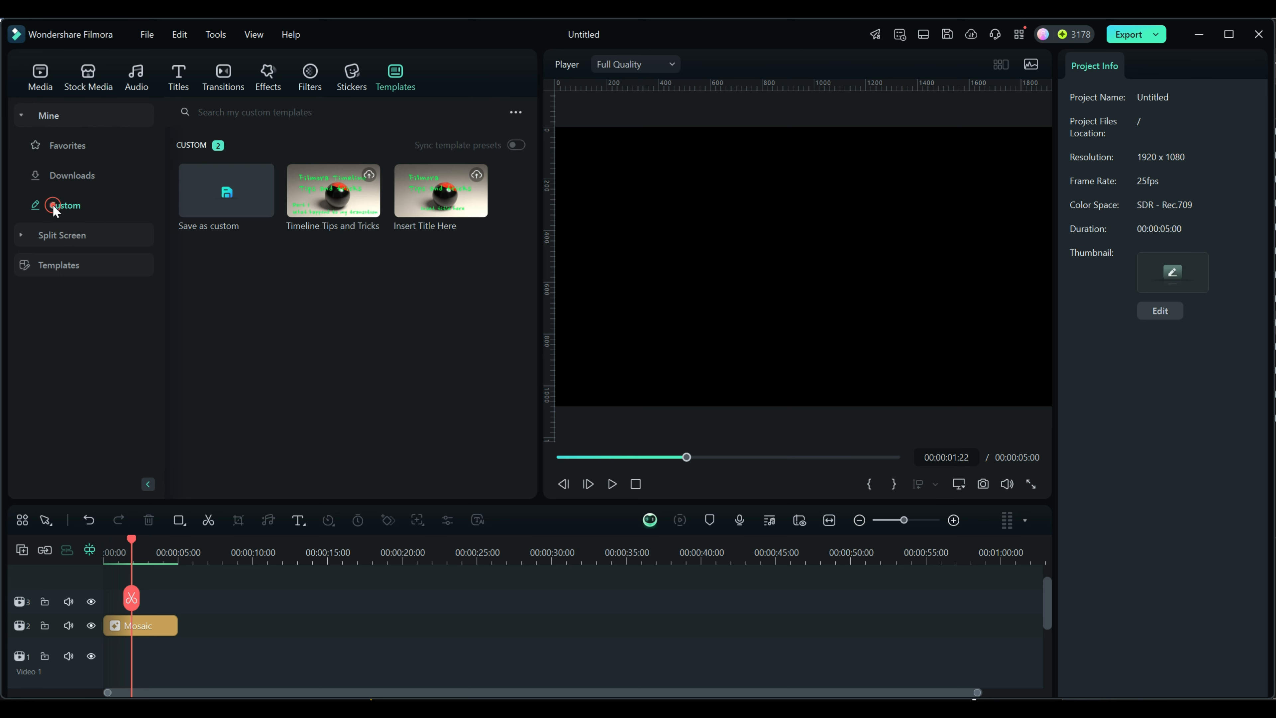
click(231, 191)
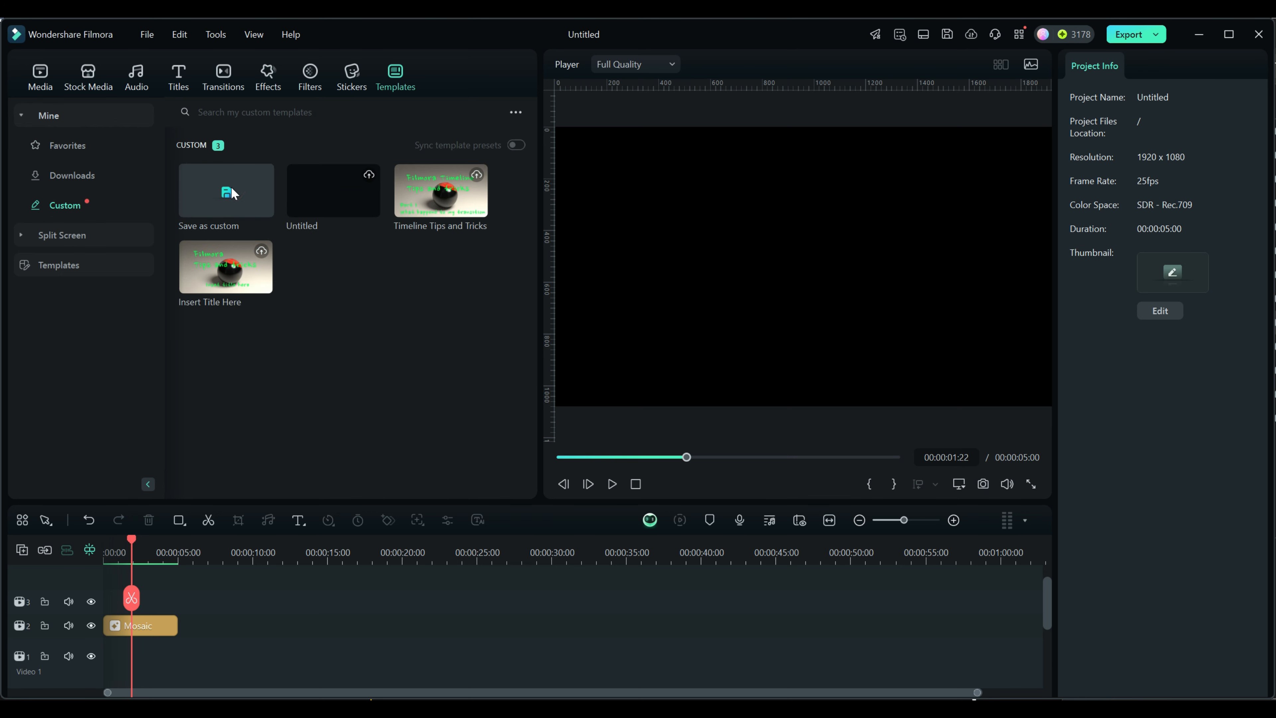
Step: Rename the new untitled custom template, beginning the name with "My"
right_click(327, 197)
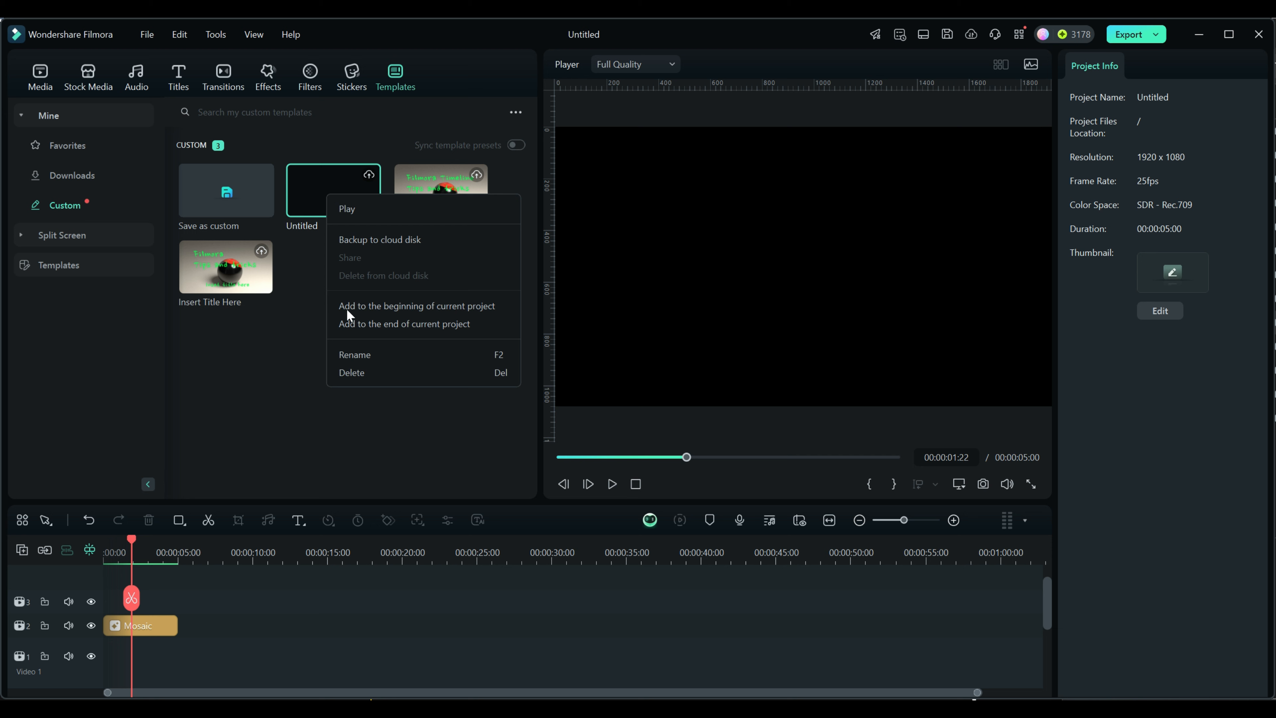
click(361, 355)
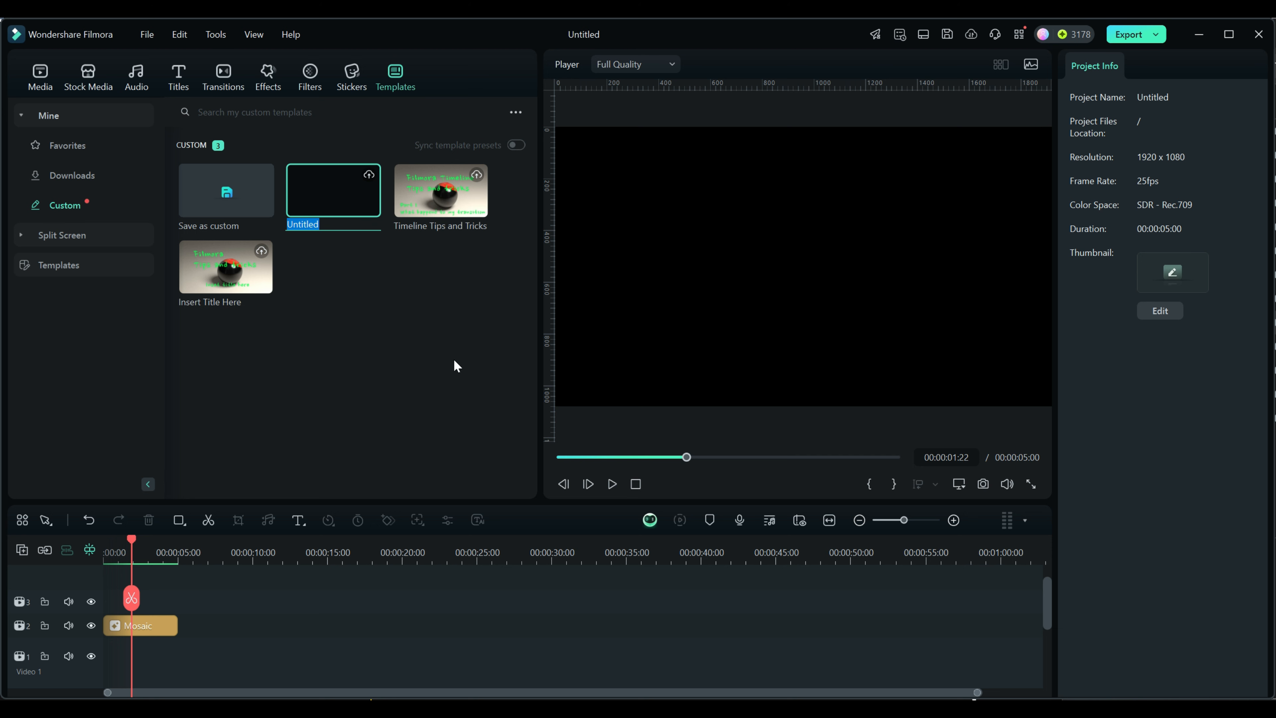
text(My)
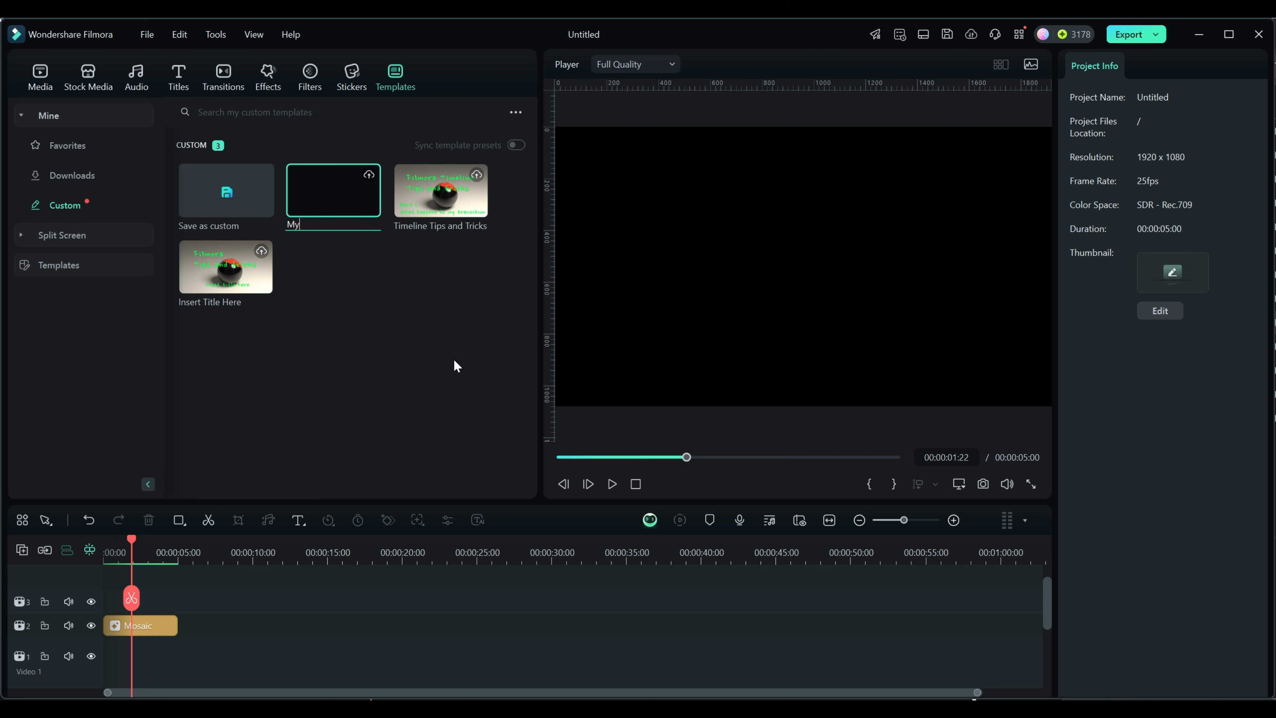